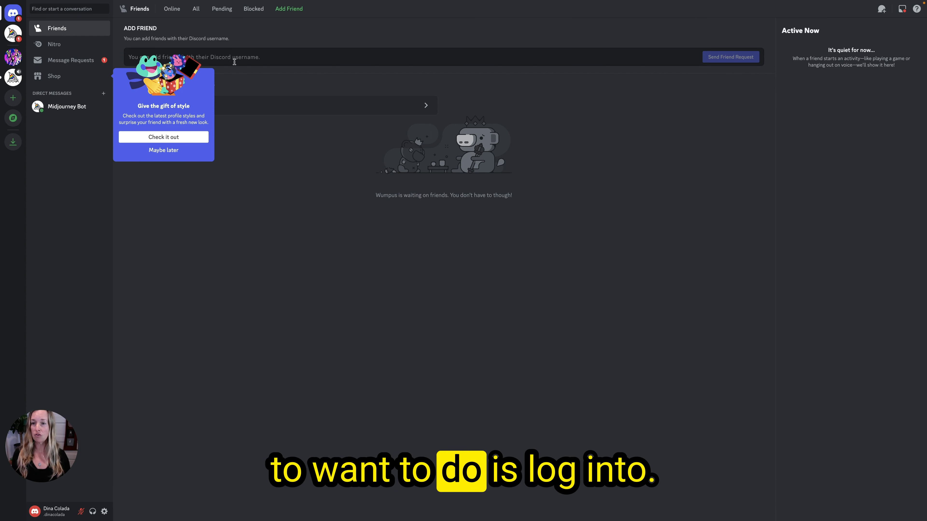
Dismiss the 'Give the gift of style' popup with 'Maybe later'.
{"action": "left_click", "coordinate": [163, 150]}
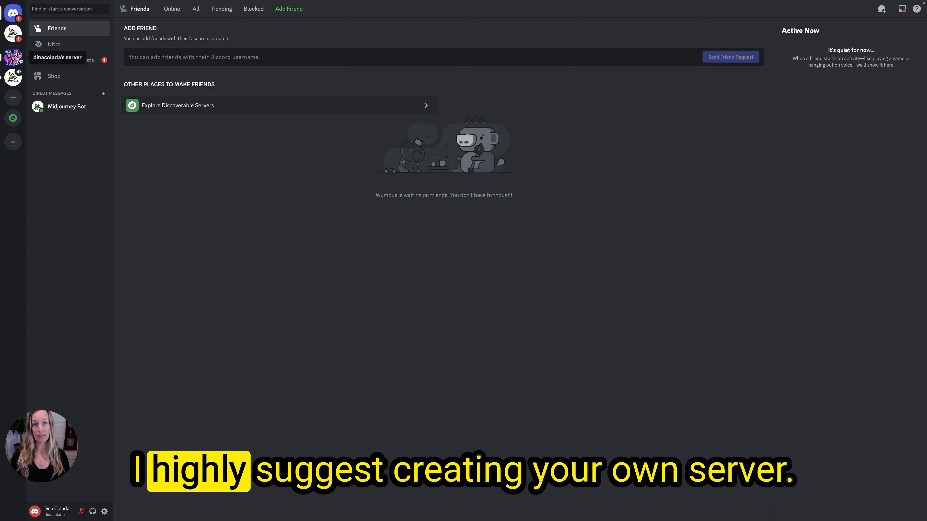
Switch to your own server's general channel and bring up the Midjourney slash-command list.
{"action": "left_click", "coordinate": [21, 61]}
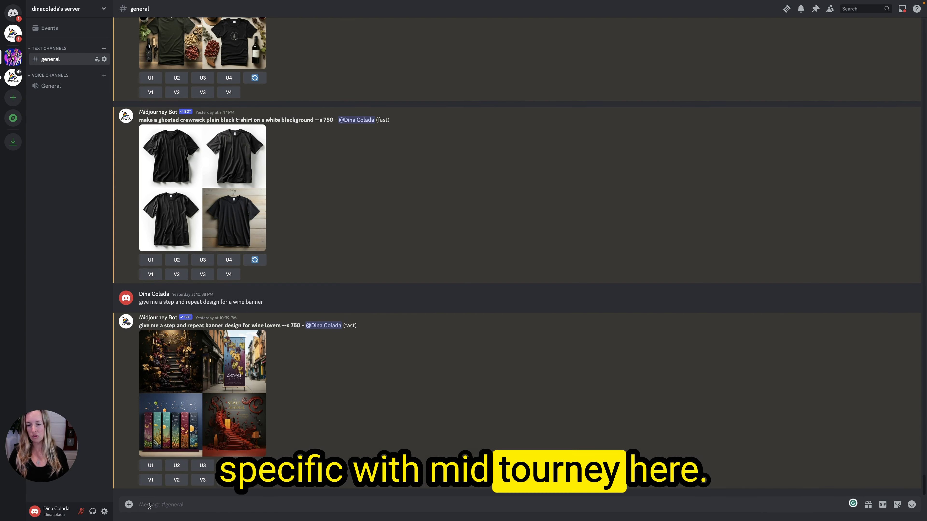
{"action": "type", "text": "/"}
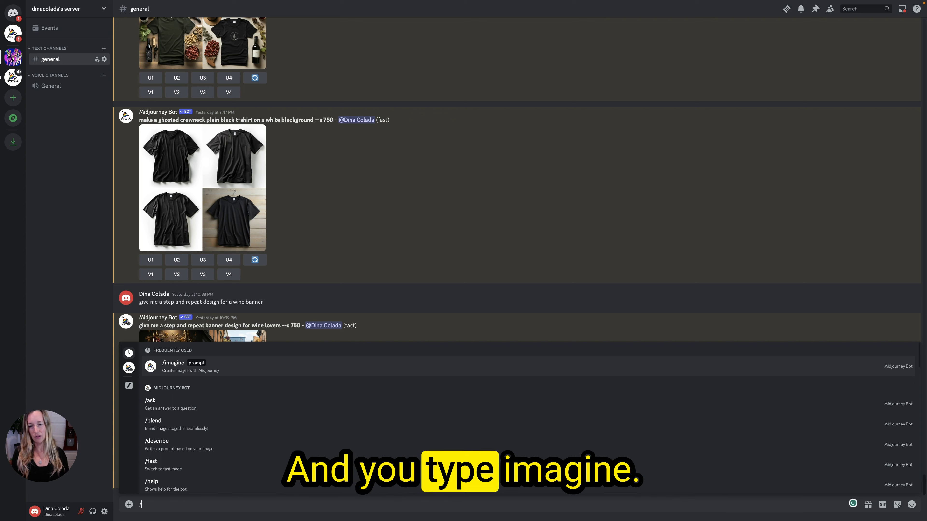
Choose /imagine and enter 'create an average looking women in a crew neck black t-shirt in vineyard'.
{"action": "left_click", "coordinate": [178, 370]}
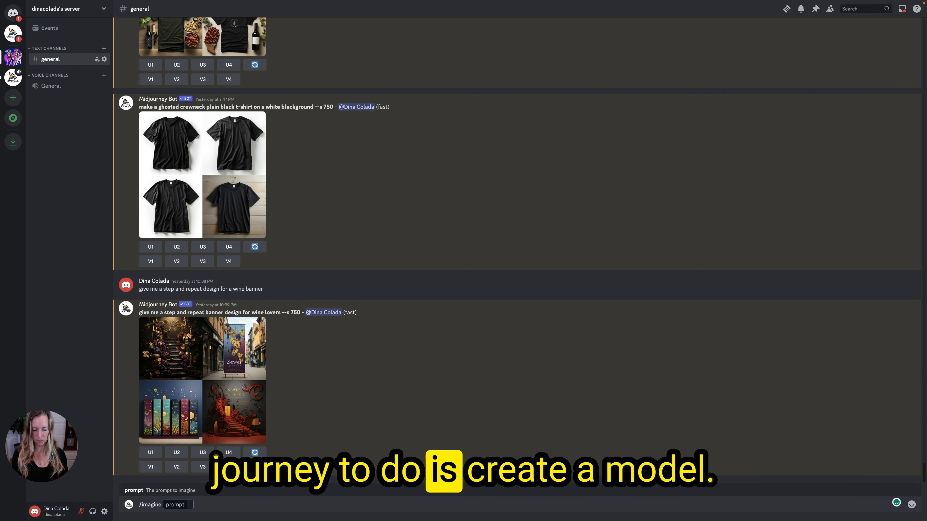
{"action": "type", "text": "create a mo"}
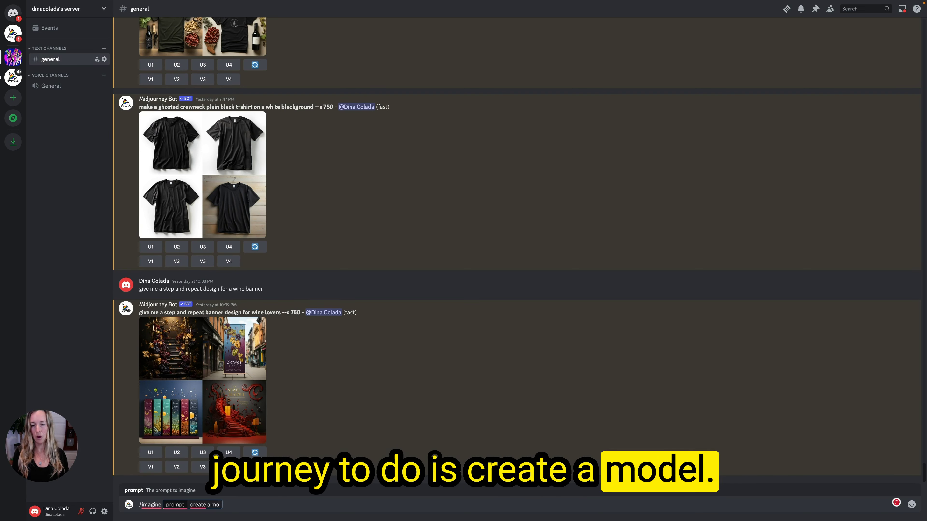
{"action": "key", "text": "BackSpace"}
{"action": "key", "text": "BackSpace"}
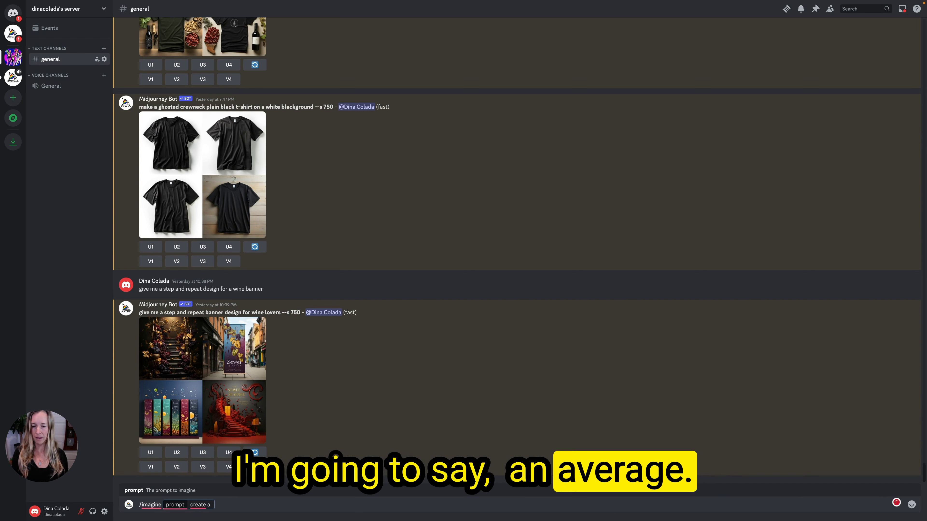
{"action": "type", "text": "n average looking"}
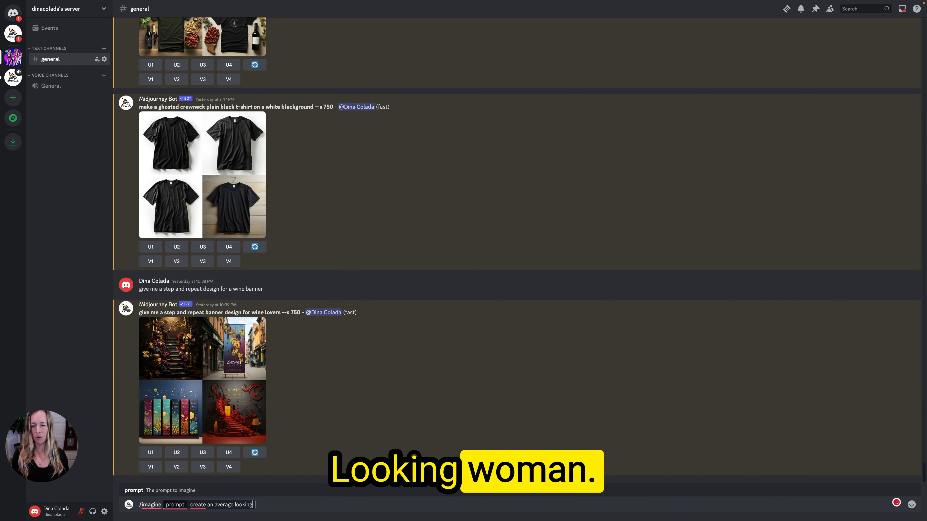
{"action": "type", "text": " women in a"}
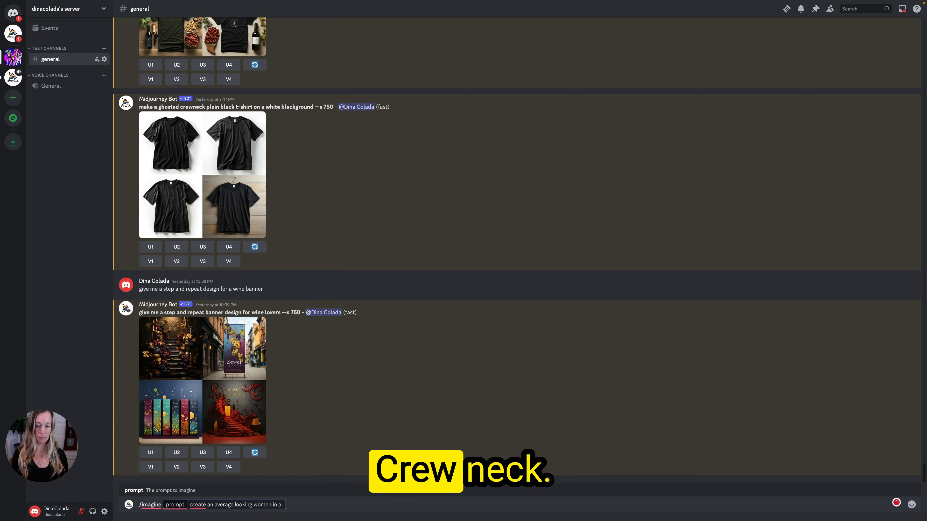
{"action": "type", "text": " crew neck black t-shi"}
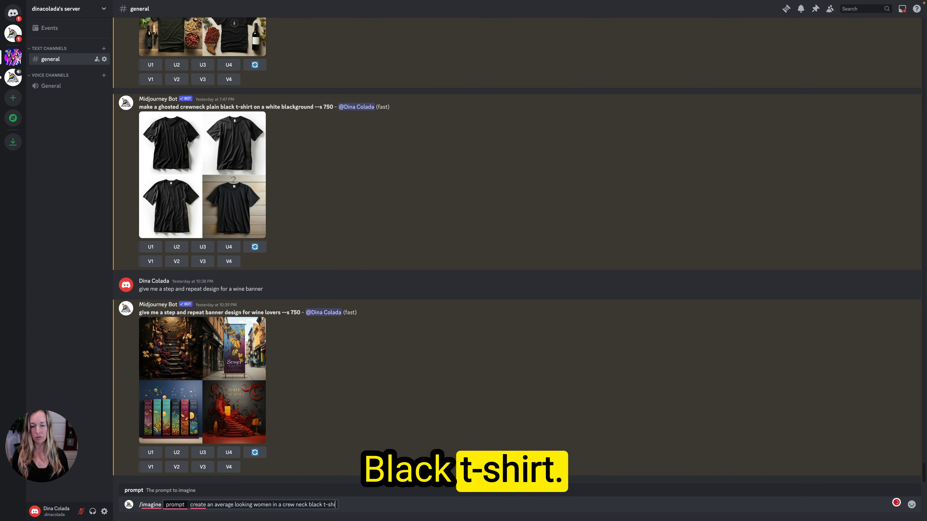
{"action": "type", "text": "rt ina"}
{"action": "key", "text": "BackSpace"}
{"action": "type", "text": "vien"}
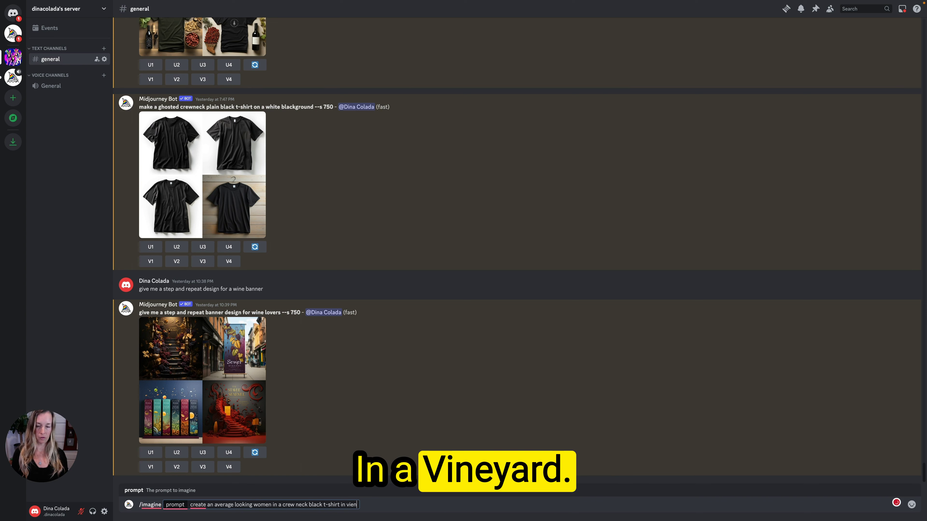
{"action": "key", "text": "BackSpace"}
{"action": "key", "text": "BackSpace"}
{"action": "type", "text": "neyard"}
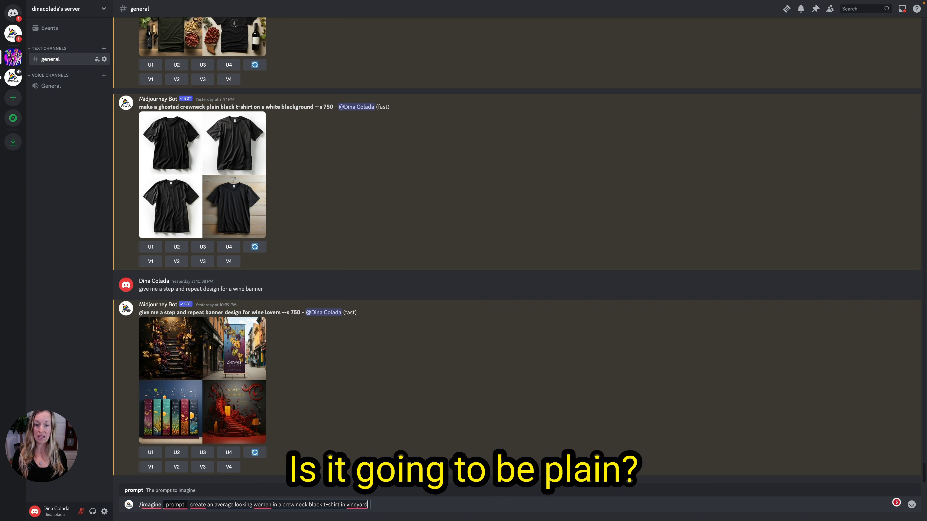
{"action": "left_click", "coordinate": [296, 505]}
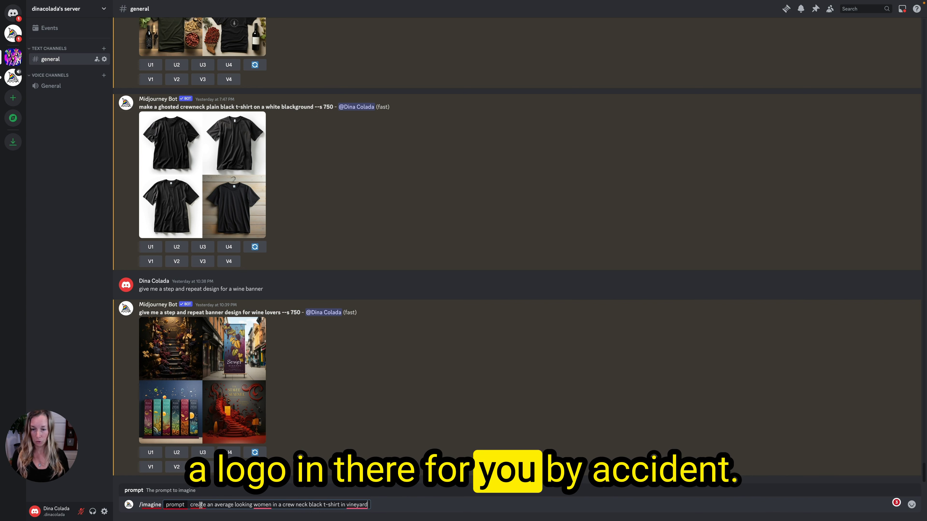
Insert 'medium build', 'plain' and 'standing' into the vineyard prompt and send it.
{"action": "mouse_move", "coordinate": [200, 506]}
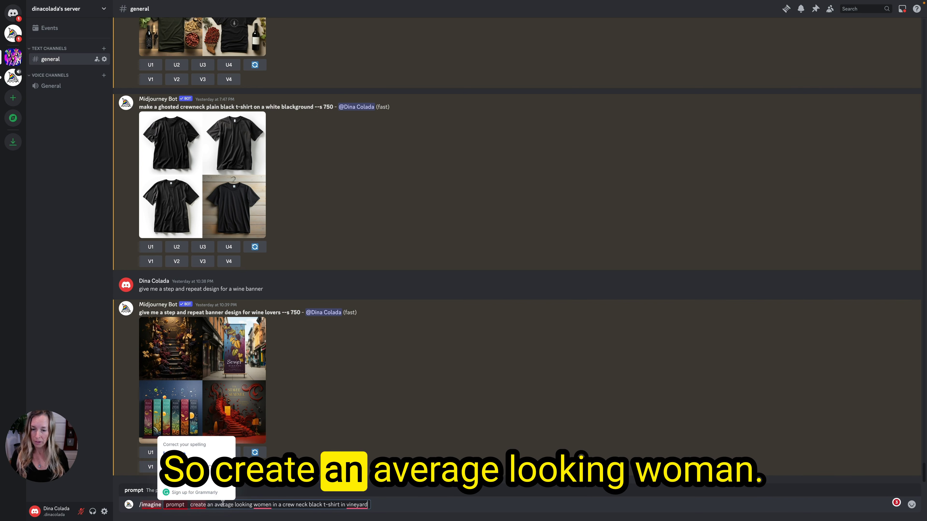
{"action": "left_click", "coordinate": [254, 505]}
{"action": "type", "text": "medium build"}
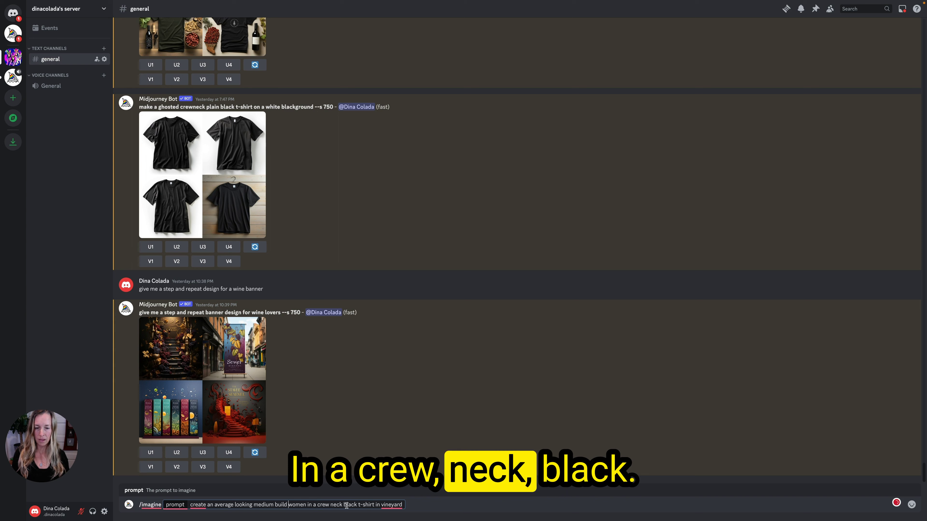
{"action": "left_click", "coordinate": [317, 505]}
{"action": "type", "text": "plain"}
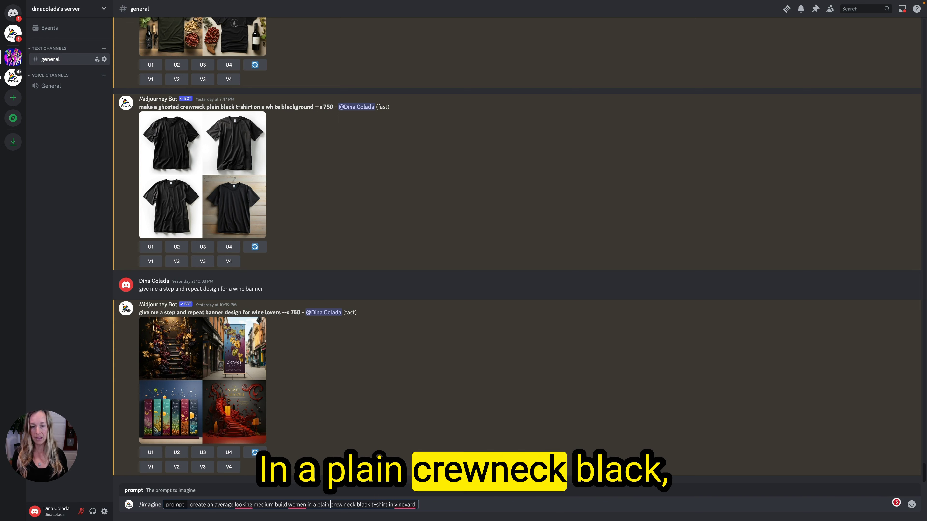
{"action": "left_click", "coordinate": [390, 504]}
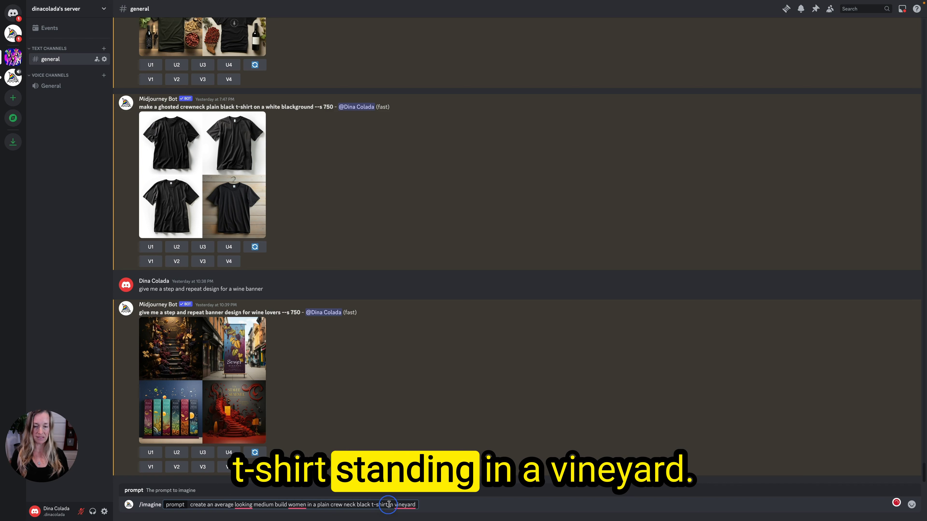
{"action": "type", "text": "standing"}
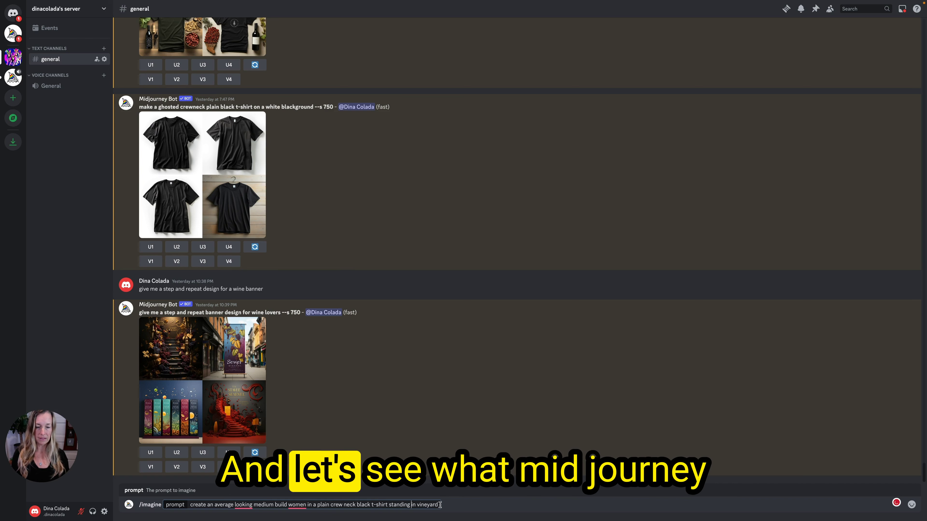
{"action": "key", "text": "Return"}
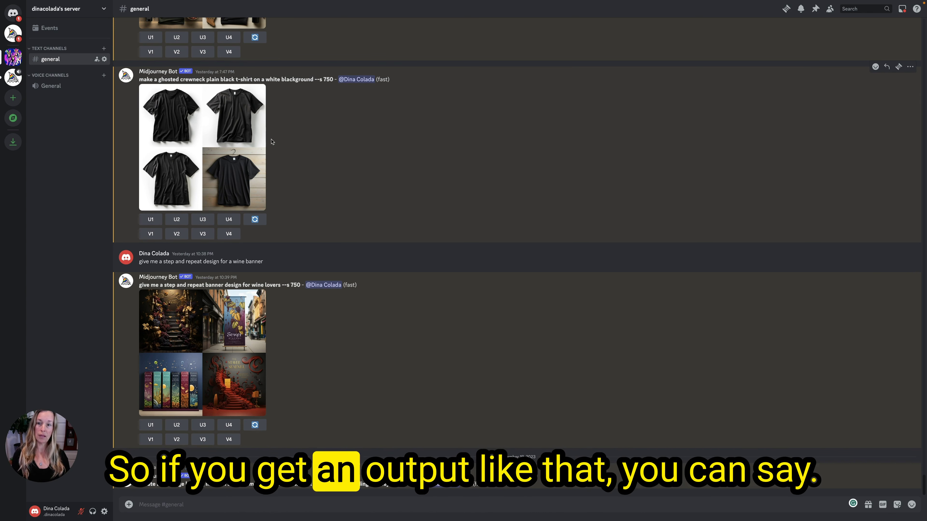
Scroll to the four vineyard images and start a new /imagine command.
{"action": "scroll", "coordinate": [278, 156], "scroll_direction": "down", "scroll_amount": 3}
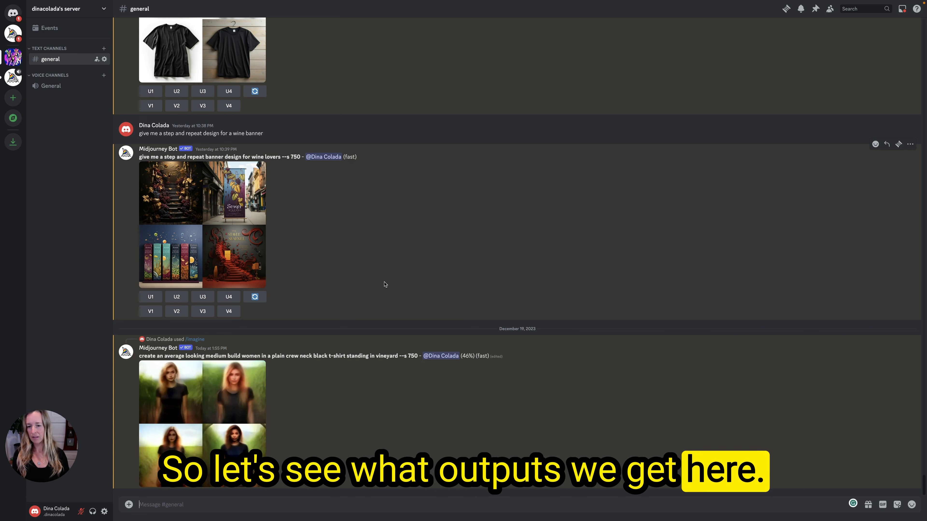
{"action": "left_click", "coordinate": [151, 508]}
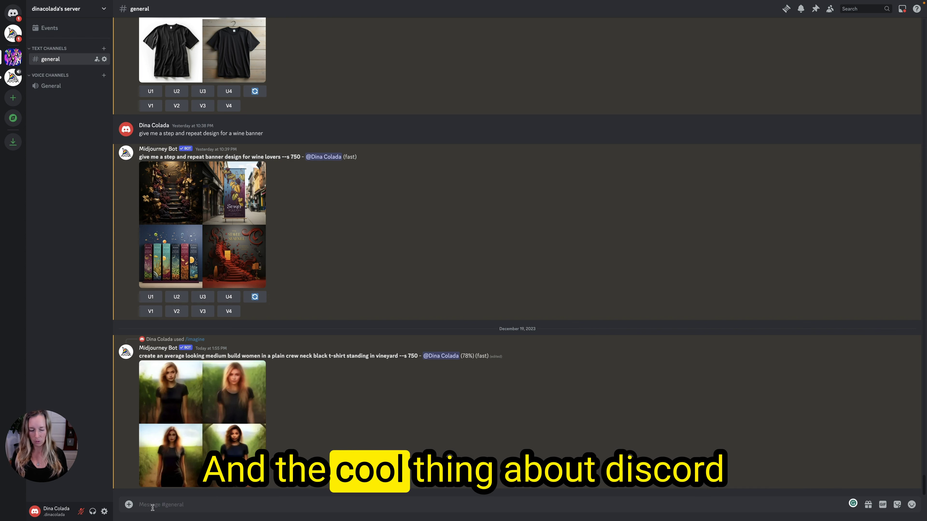
{"action": "type", "text": "/im"}
{"action": "key", "text": "Return"}
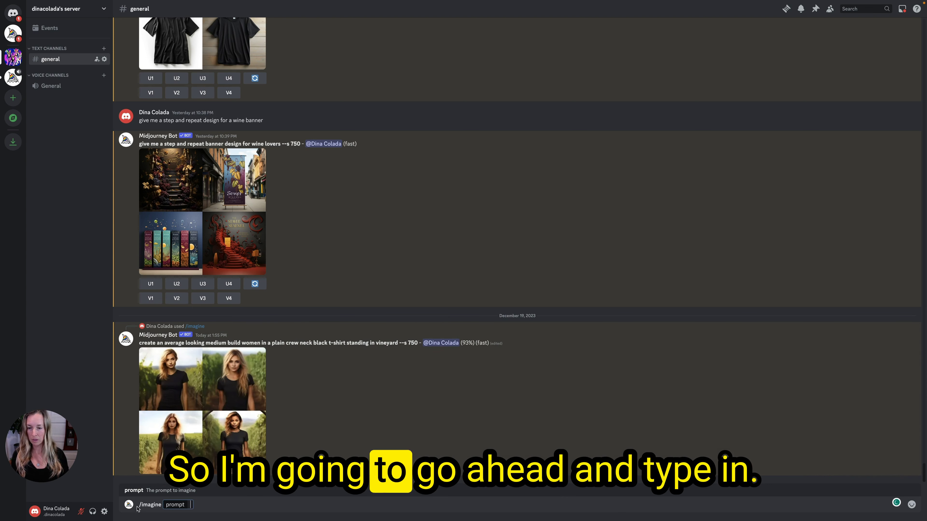
Send 'make a happy woman in a black crew neck t-shirt in a kitchen holding a glass of wine', then enlarge the vineyard grid.
{"action": "type", "text": "make a "}
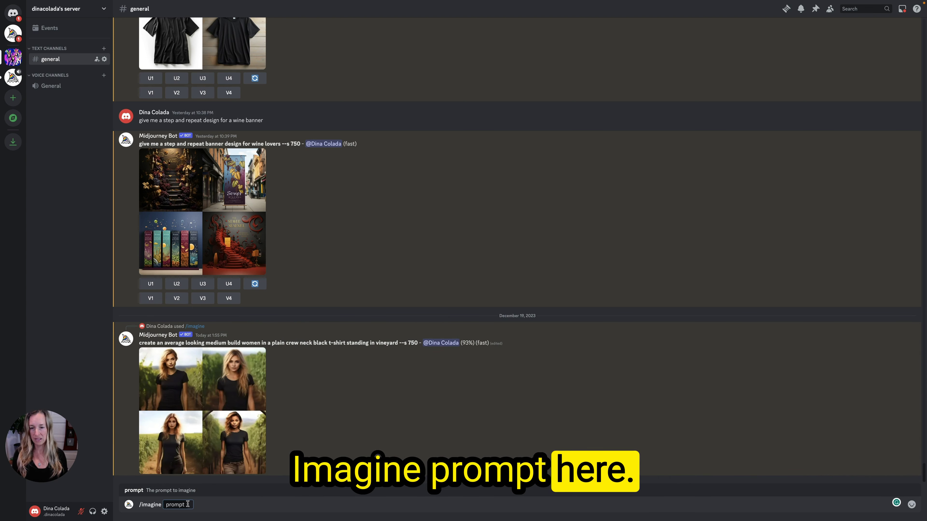
{"action": "type", "text": "happy"}
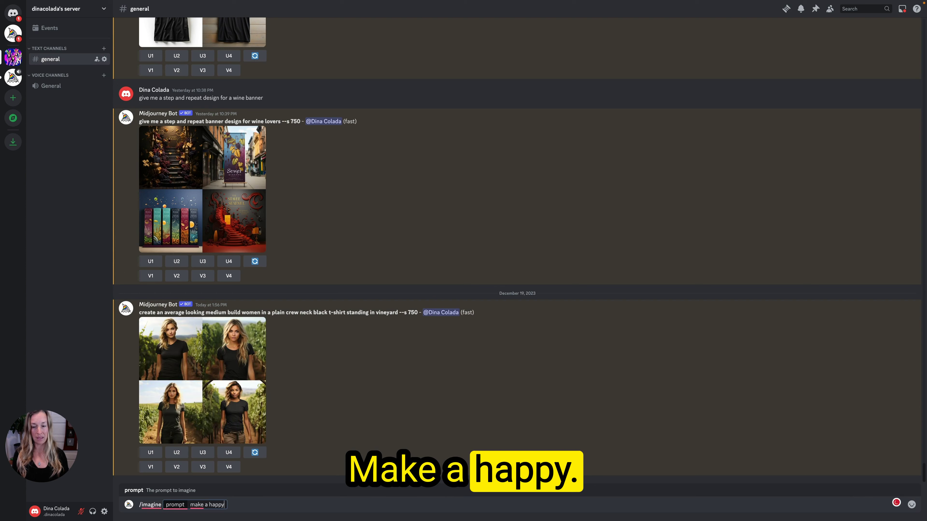
{"action": "type", "text": " woman in a black crewe"}
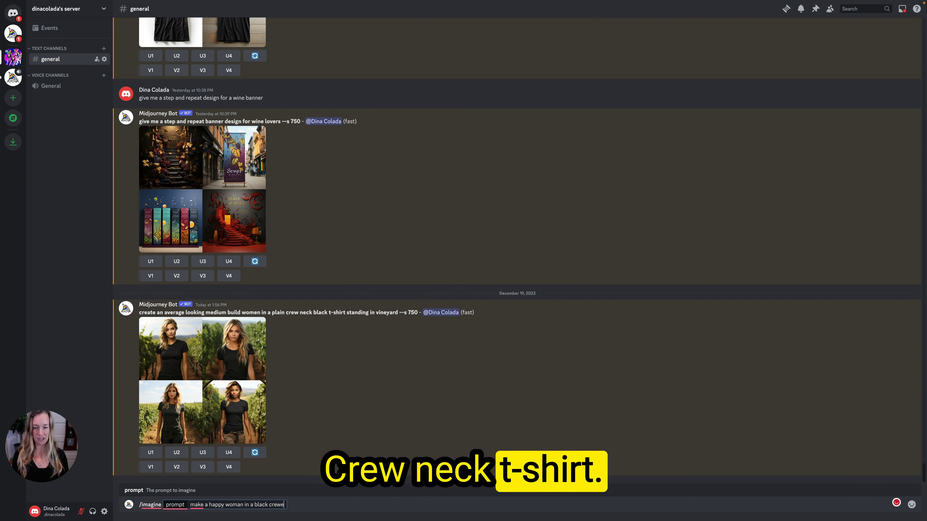
{"action": "key", "text": "BackSpace"}
{"action": "type", "text": "neck t-shirt in a kitchen holding a glass of wine"}
{"action": "key", "text": "Return"}
{"action": "left_click", "coordinate": [190, 365]}
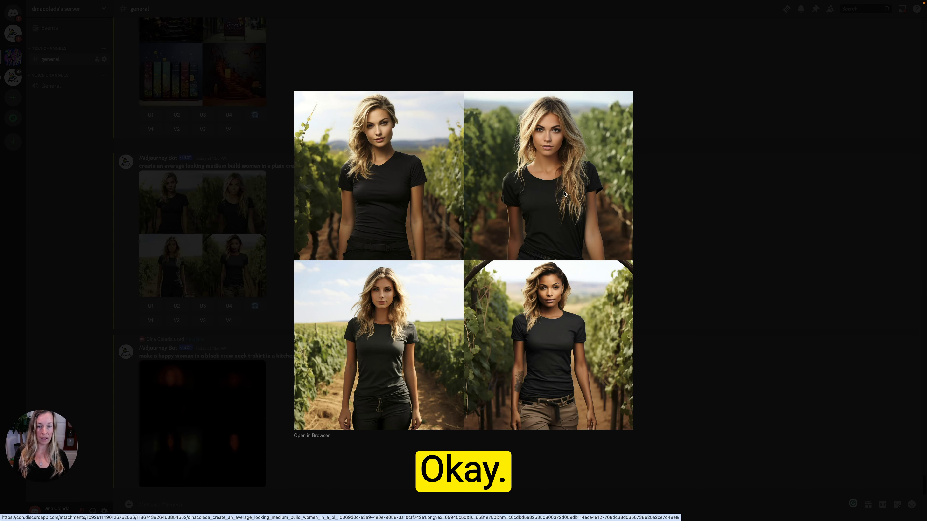
Close the enlarged vineyard grid while the kitchen wine-glass images finish rendering.
{"action": "left_click", "coordinate": [686, 209]}
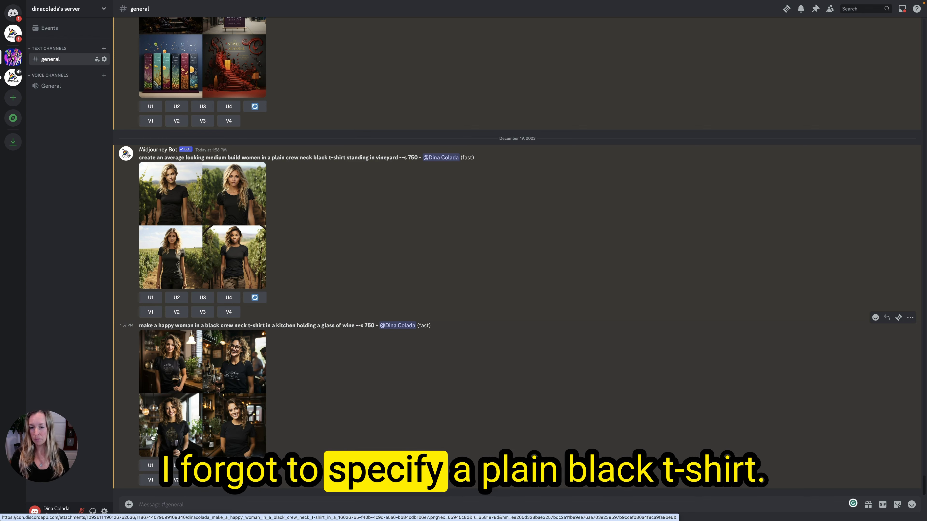
{"action": "left_click", "coordinate": [196, 405]}
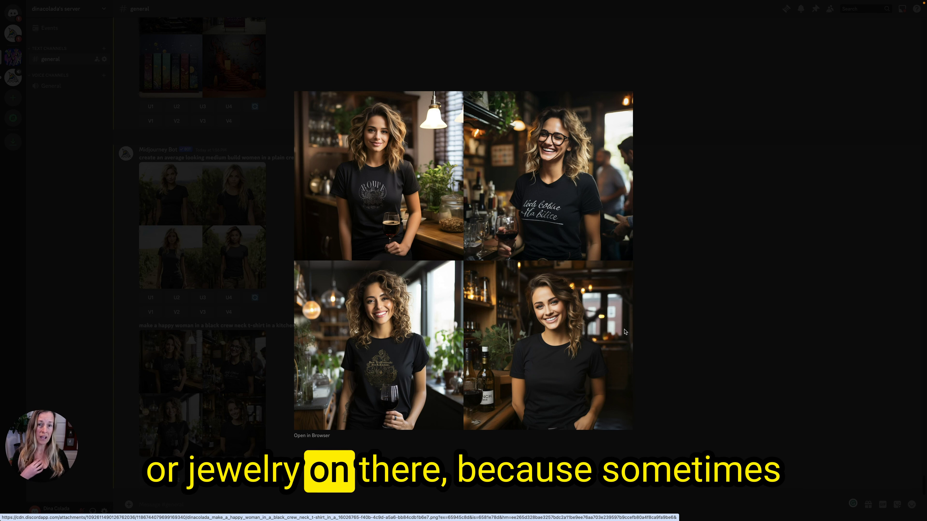
{"action": "left_click", "coordinate": [690, 330]}
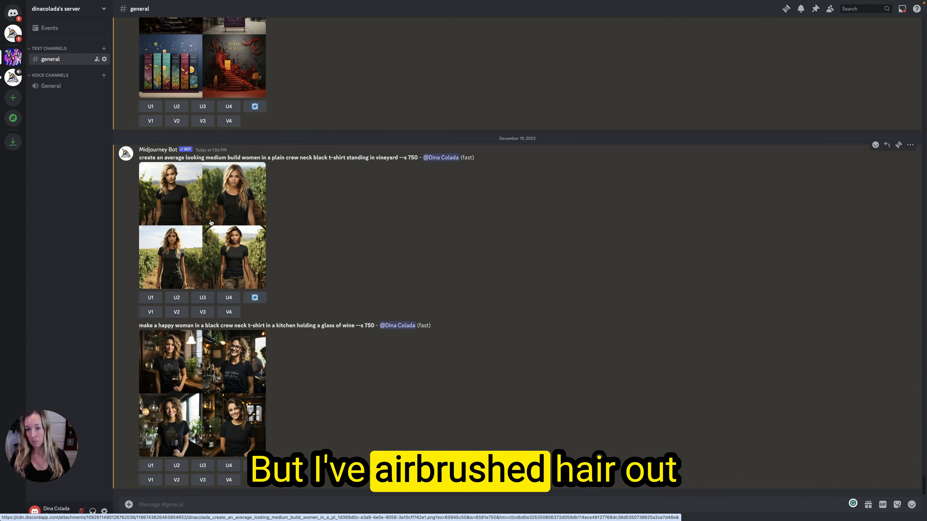
{"action": "left_click", "coordinate": [214, 220]}
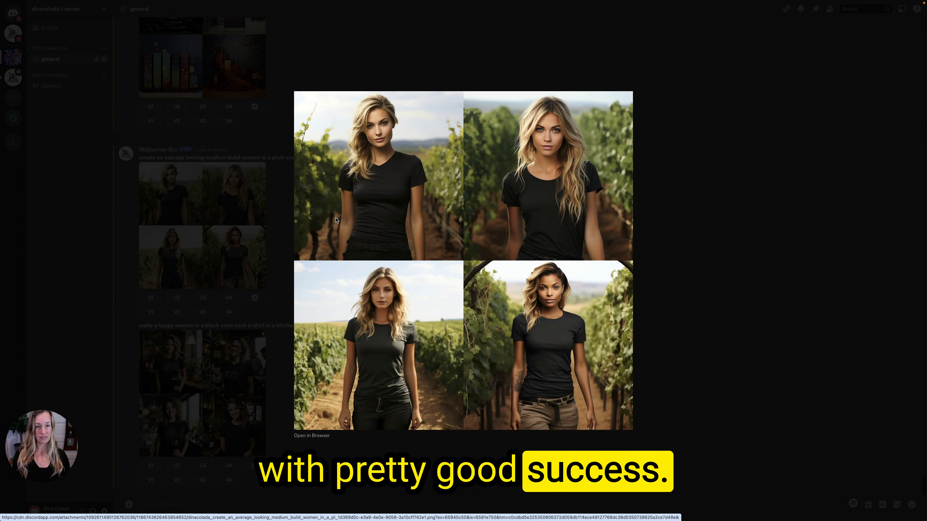
{"action": "left_click", "coordinate": [703, 295]}
{"action": "left_click", "coordinate": [243, 390]}
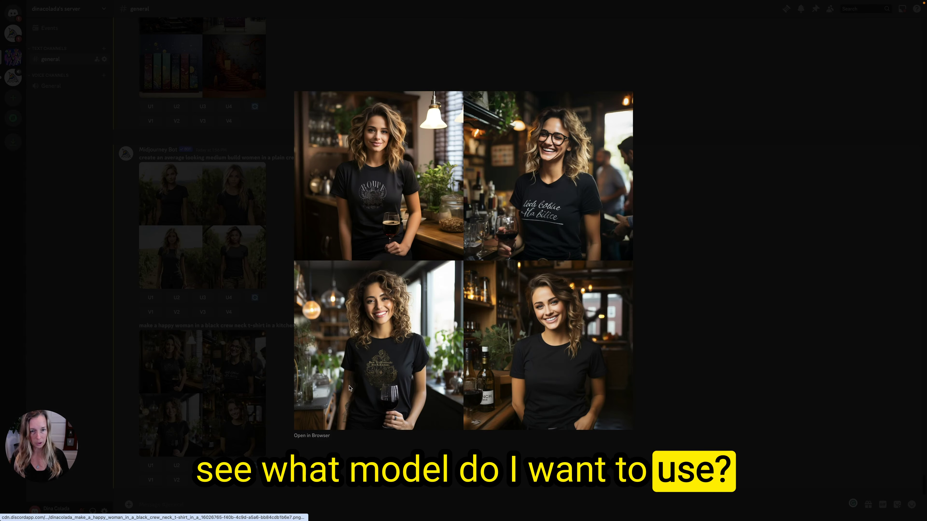
{"action": "left_click", "coordinate": [704, 381]}
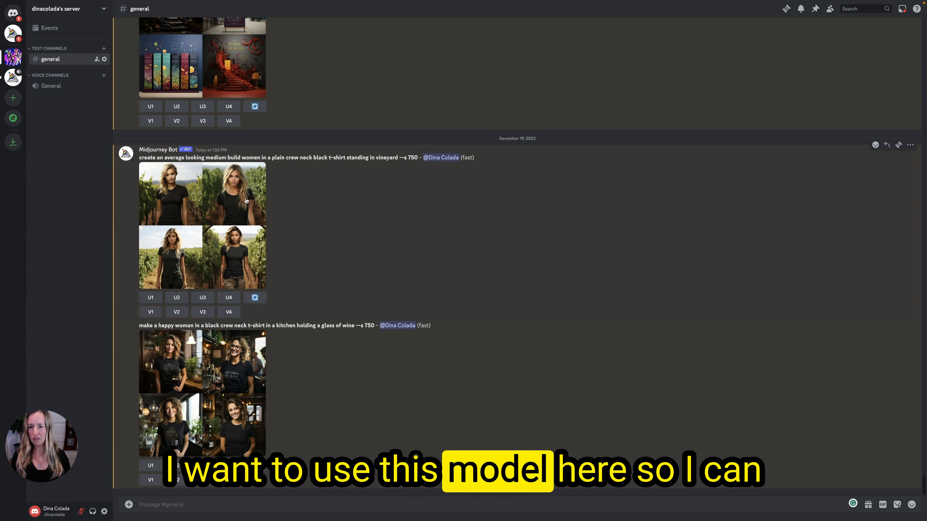
{"action": "left_click", "coordinate": [232, 193]}
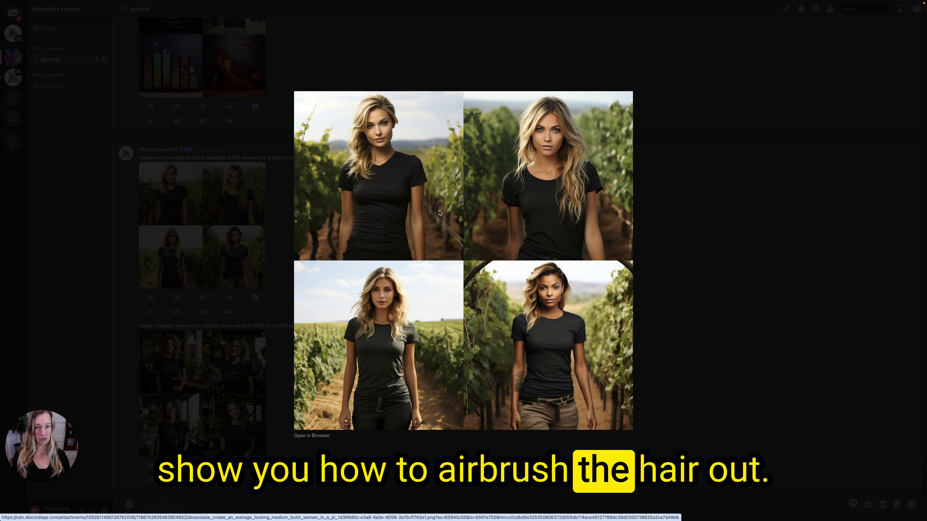
{"action": "left_click", "coordinate": [724, 279]}
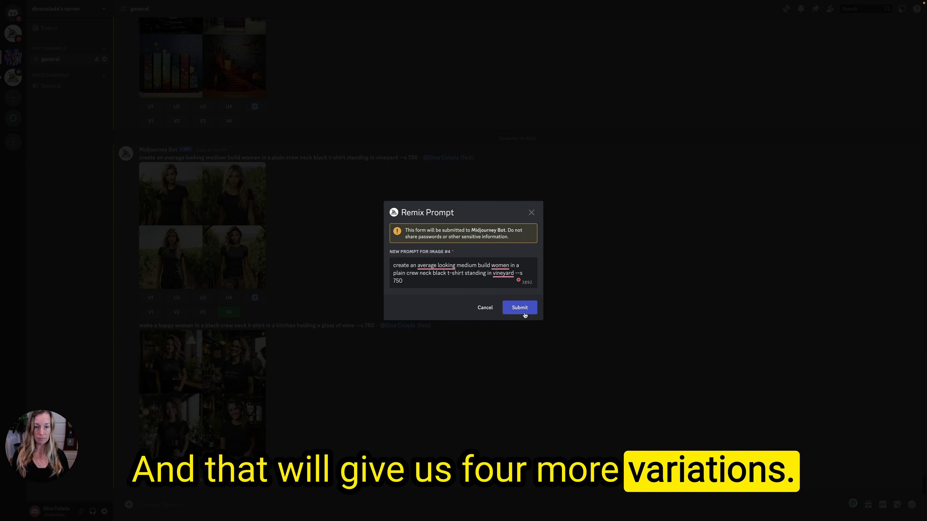
Submit Remix prompts for variations of vineyard image 4 and kitchen image 4.
{"action": "left_click", "coordinate": [522, 311]}
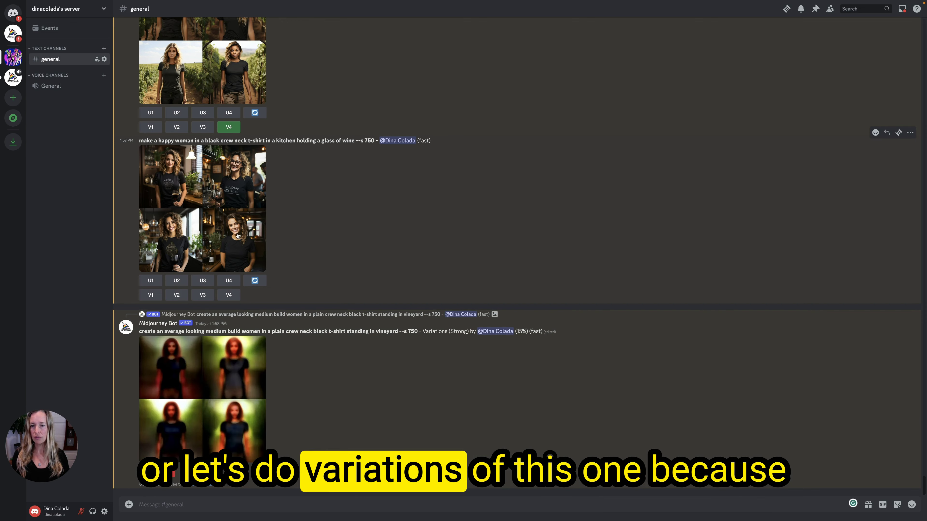
{"action": "left_click", "coordinate": [232, 298]}
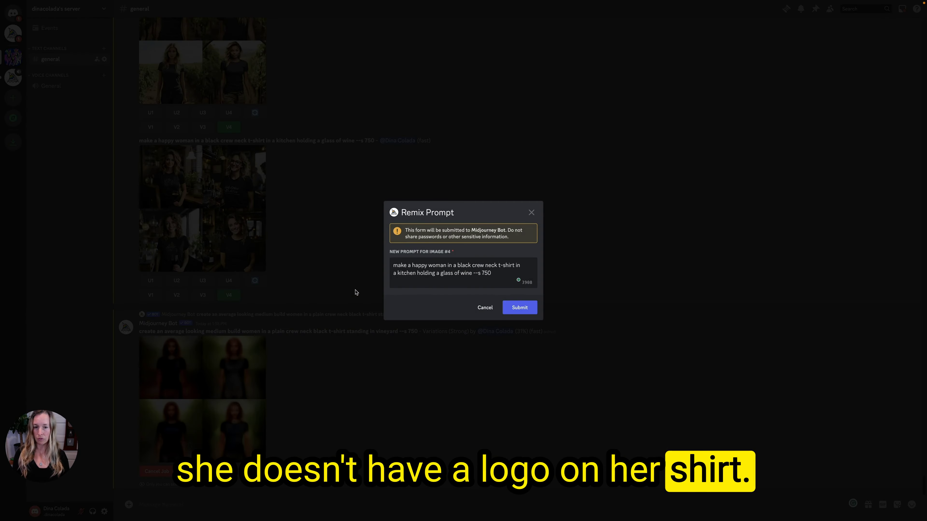
{"action": "left_click", "coordinate": [518, 307]}
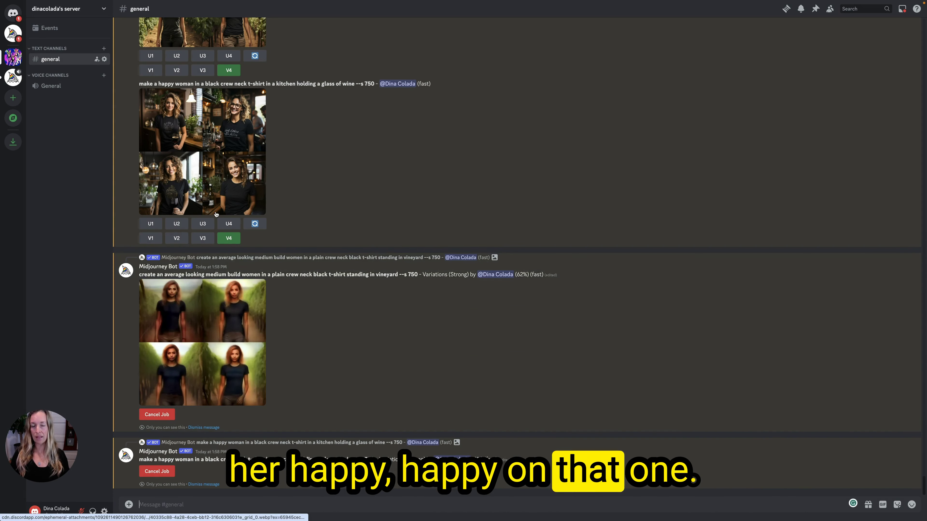
{"action": "scroll", "coordinate": [185, 211], "scroll_direction": "up", "scroll_amount": 2}
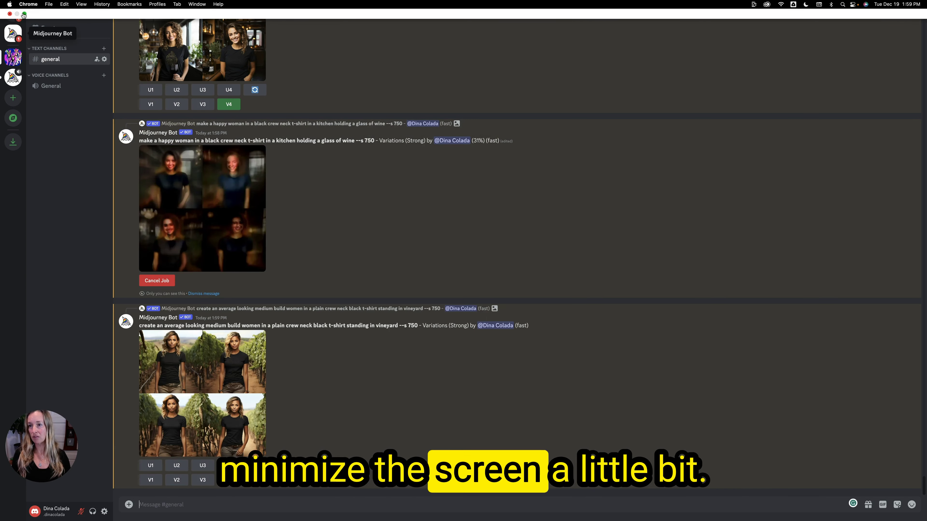
Exit full screen, minimize Safari, widen Discord beside Canva, and enlarge the kitchen variations grid.
{"action": "left_click", "coordinate": [23, 15]}
{"action": "left_click", "coordinate": [532, 108]}
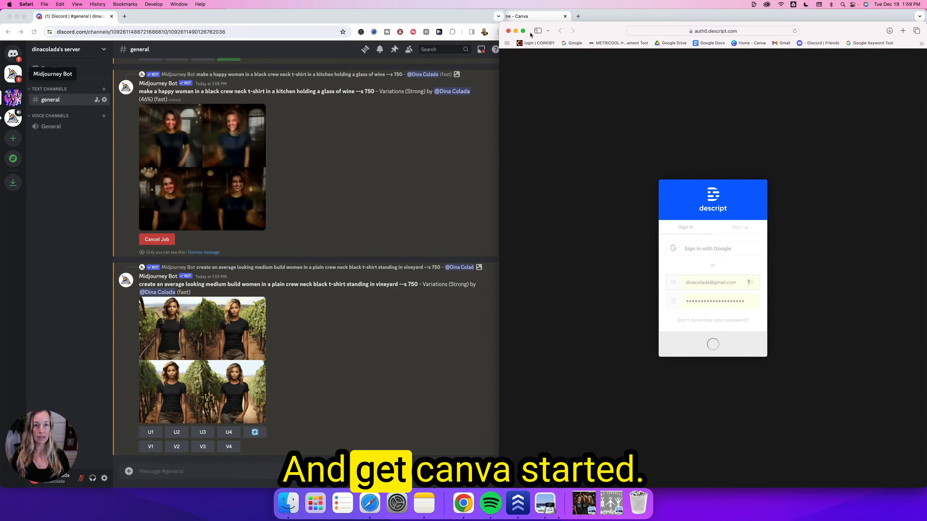
{"action": "left_click", "coordinate": [515, 33]}
{"action": "scroll", "coordinate": [343, 347], "scroll_direction": "up", "scroll_amount": 3}
{"action": "scroll", "coordinate": [343, 347], "scroll_direction": "down", "scroll_amount": 3}
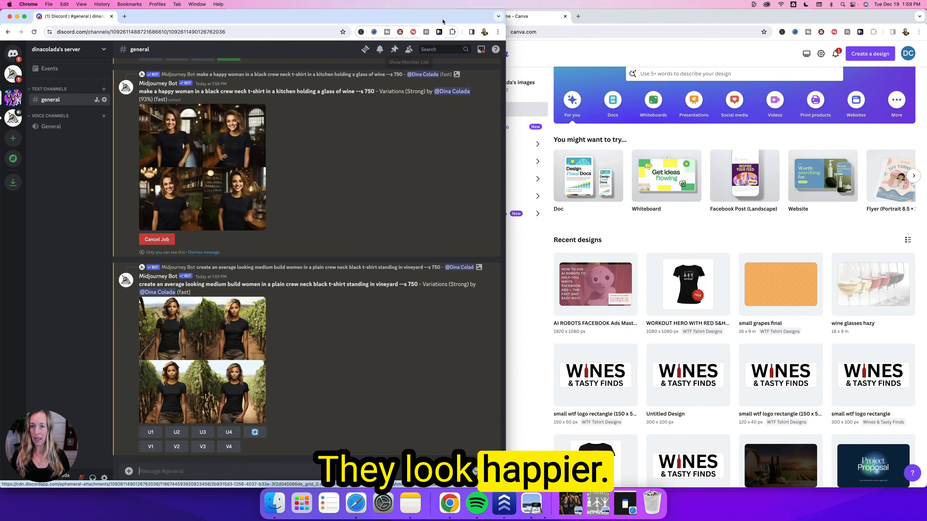
{"action": "left_click_drag", "start_coordinate": [504, 11], "coordinate": [636, 12]}
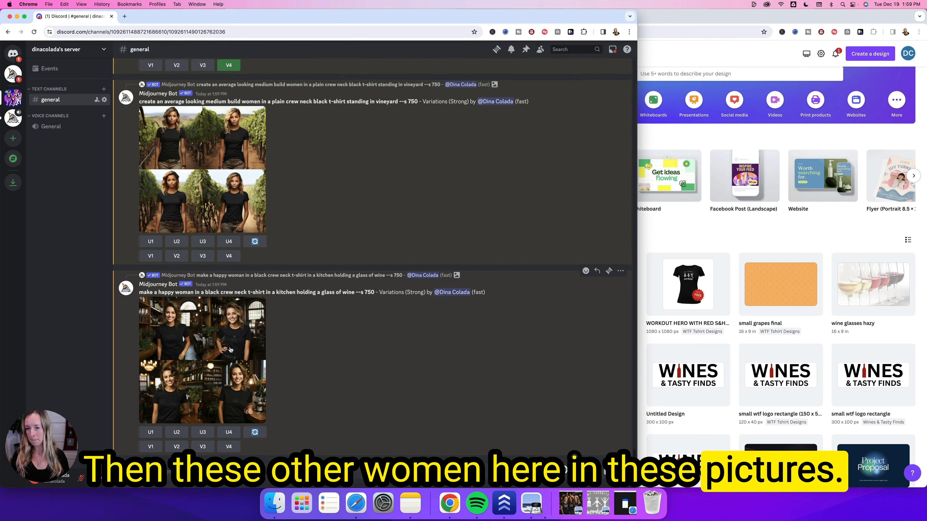
{"action": "left_click", "coordinate": [255, 340]}
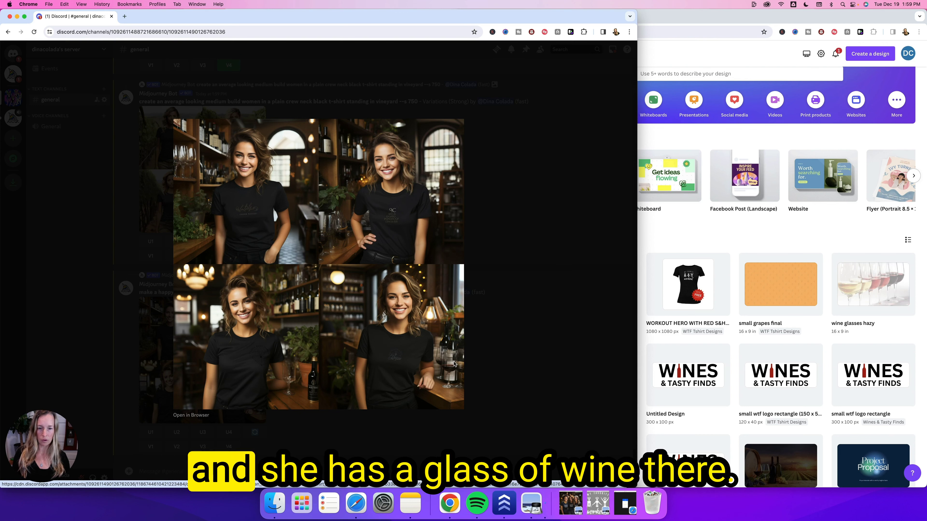
Close the kitchen variations preview and upscale the fourth image with U4.
{"action": "left_click", "coordinate": [528, 363]}
{"action": "left_click", "coordinate": [376, 381]}
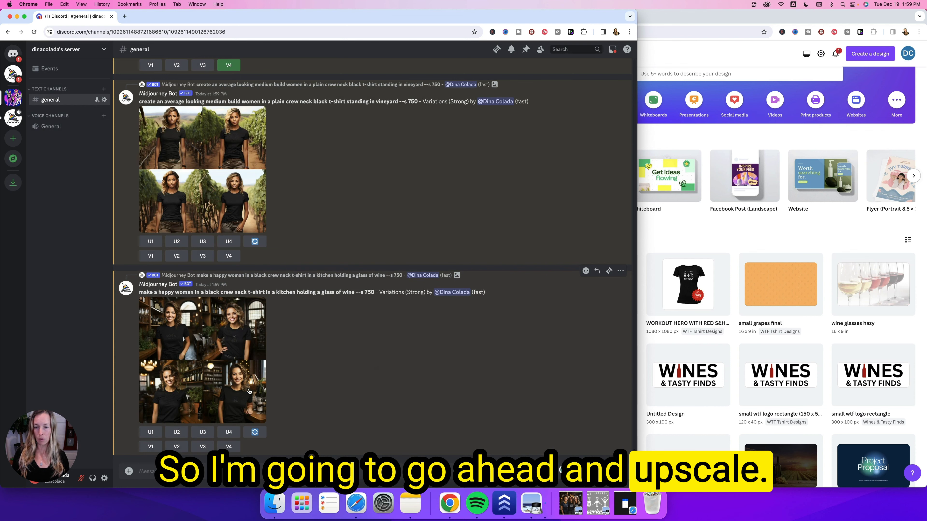
{"action": "left_click", "coordinate": [229, 431]}
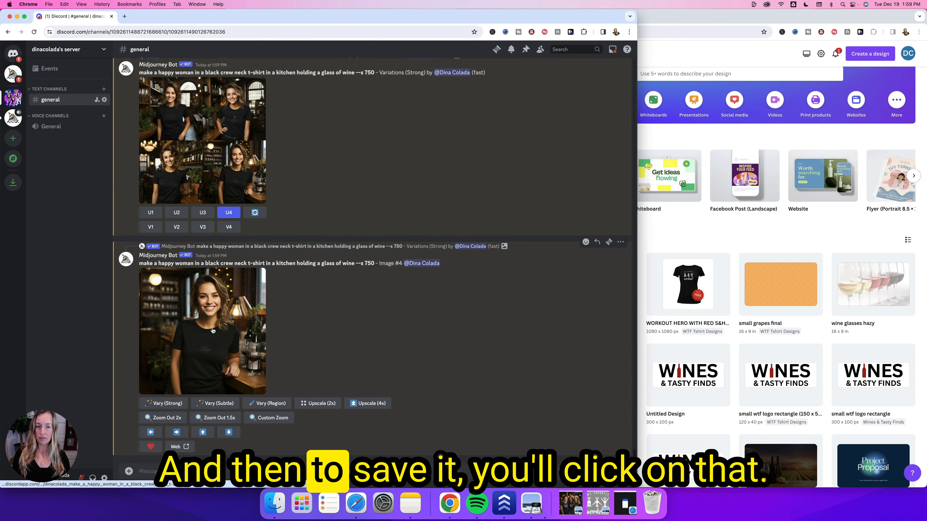
Save the enlarged upscaled bartender image as 'smiling bartender.webp', then bring the Canva window forward.
{"action": "left_click", "coordinate": [212, 331]}
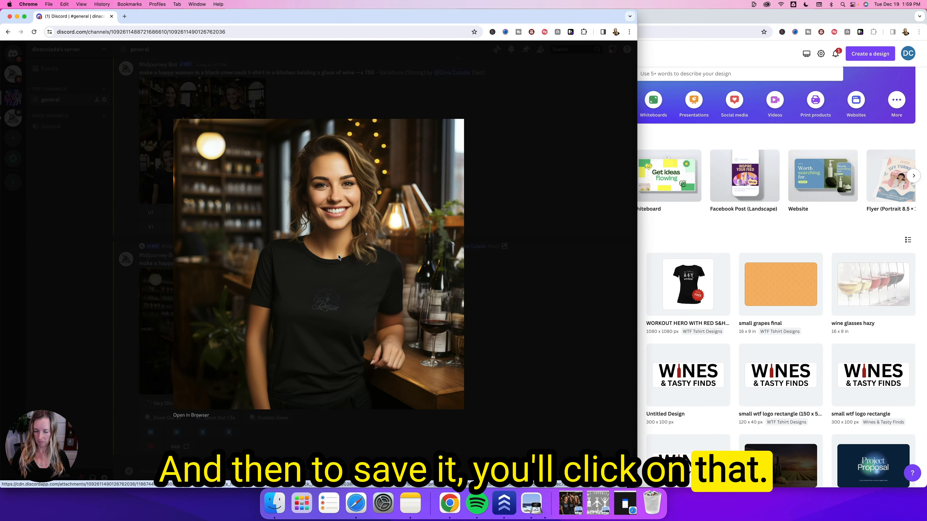
{"action": "right_click", "coordinate": [340, 255]}
{"action": "left_click", "coordinate": [363, 269]}
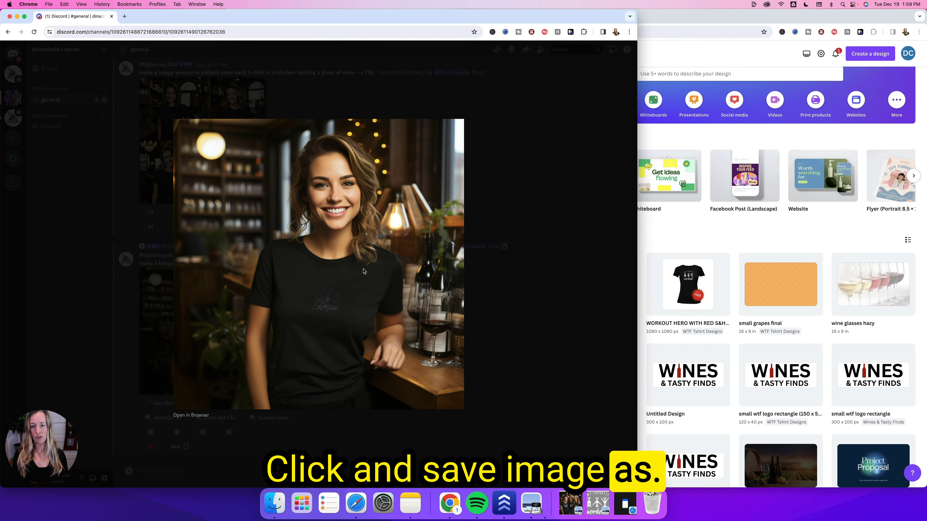
{"action": "type", "text": "smiling bartender"}
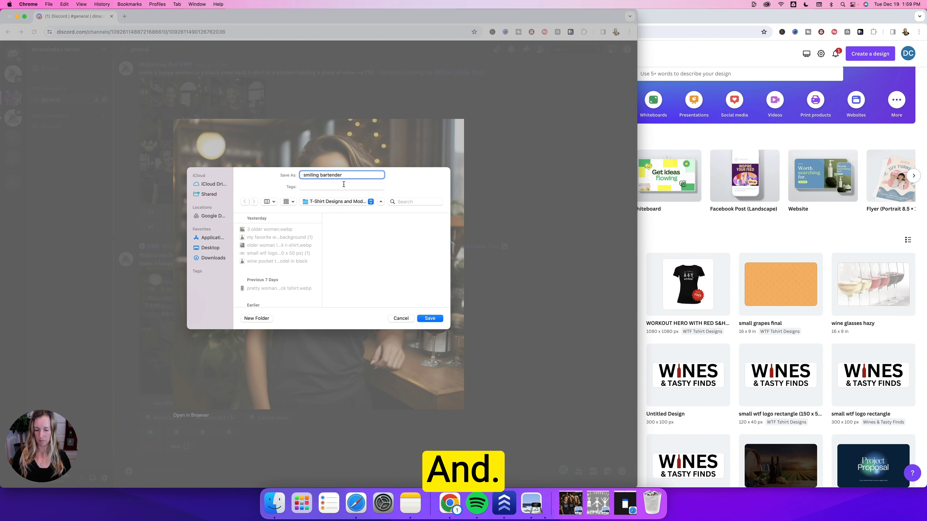
{"action": "left_click", "coordinate": [430, 318]}
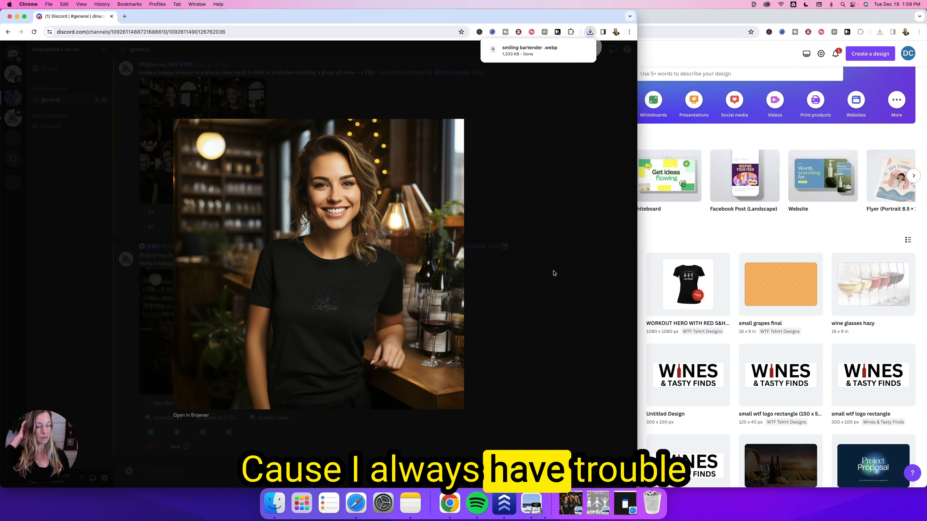
{"action": "left_click", "coordinate": [682, 238]}
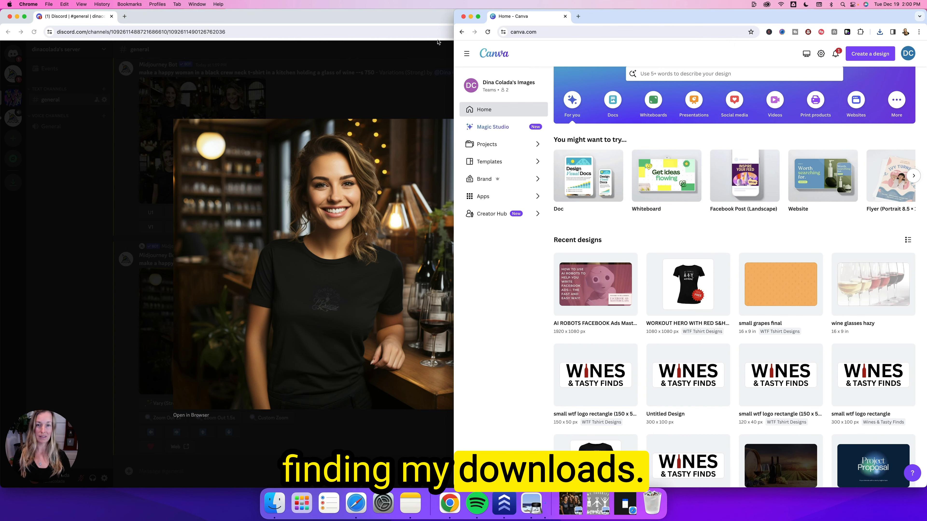